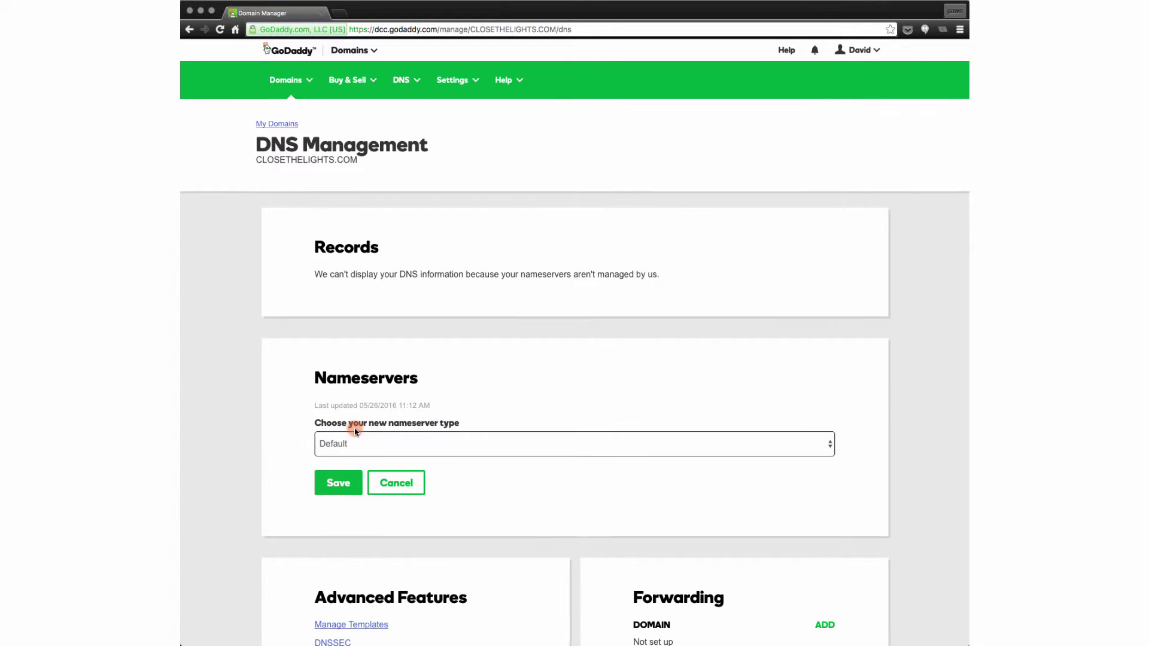
Save the Default nameserver type for the domain and reload the DNS page to review its records
click(337, 481)
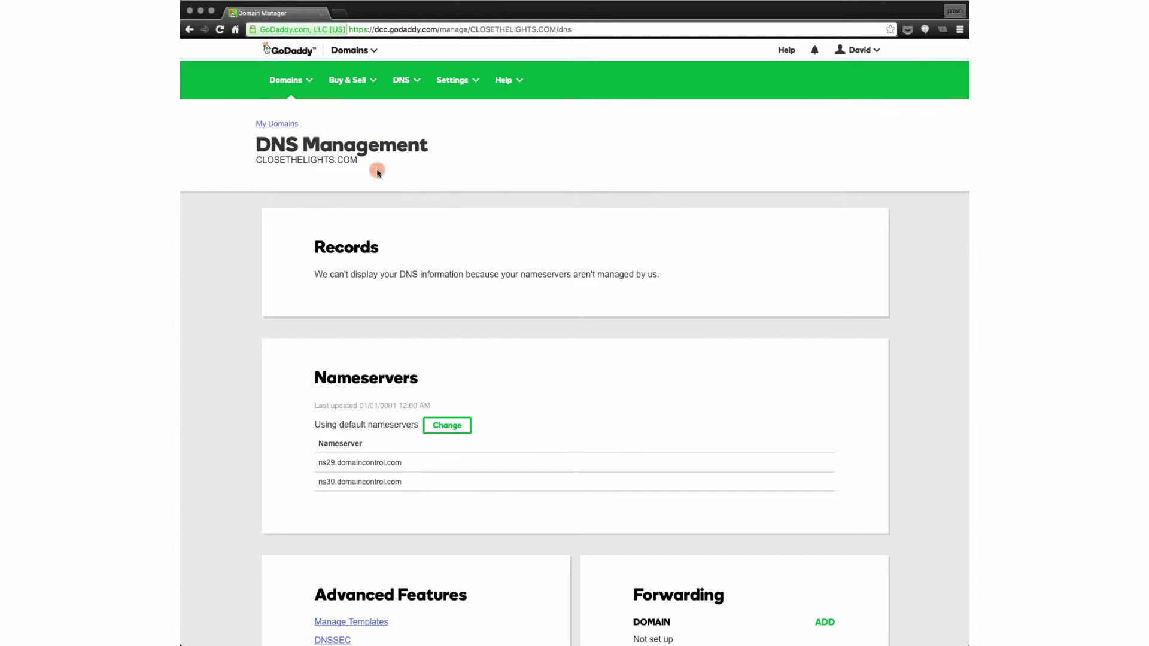
click(221, 30)
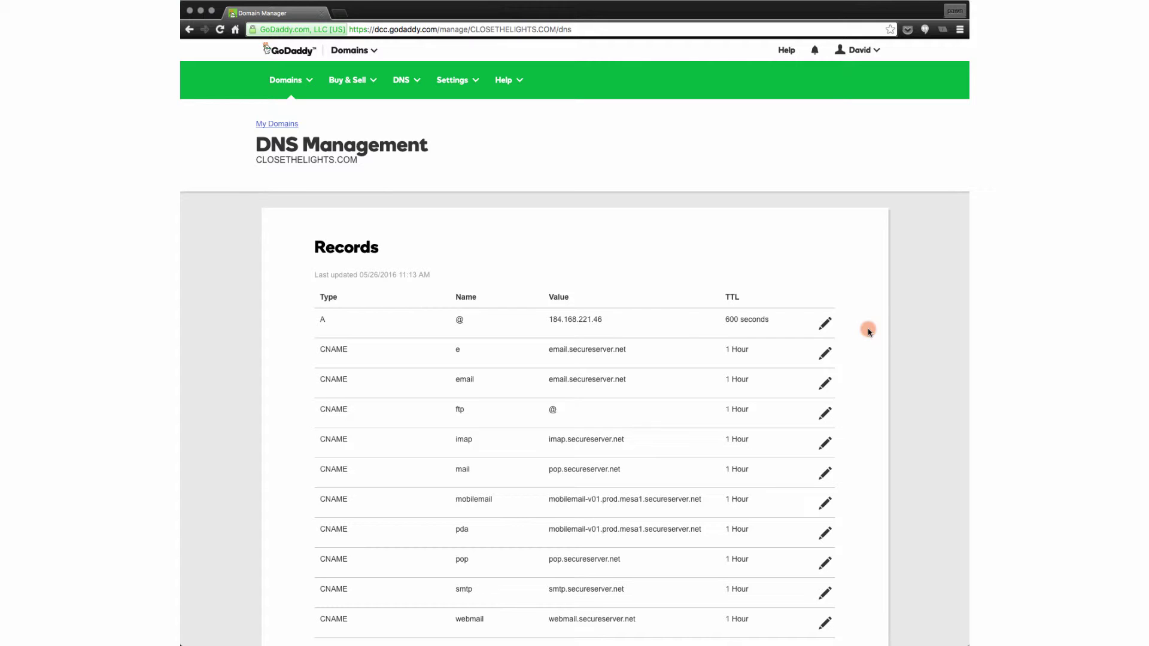
scroll(868, 329, down, 6)
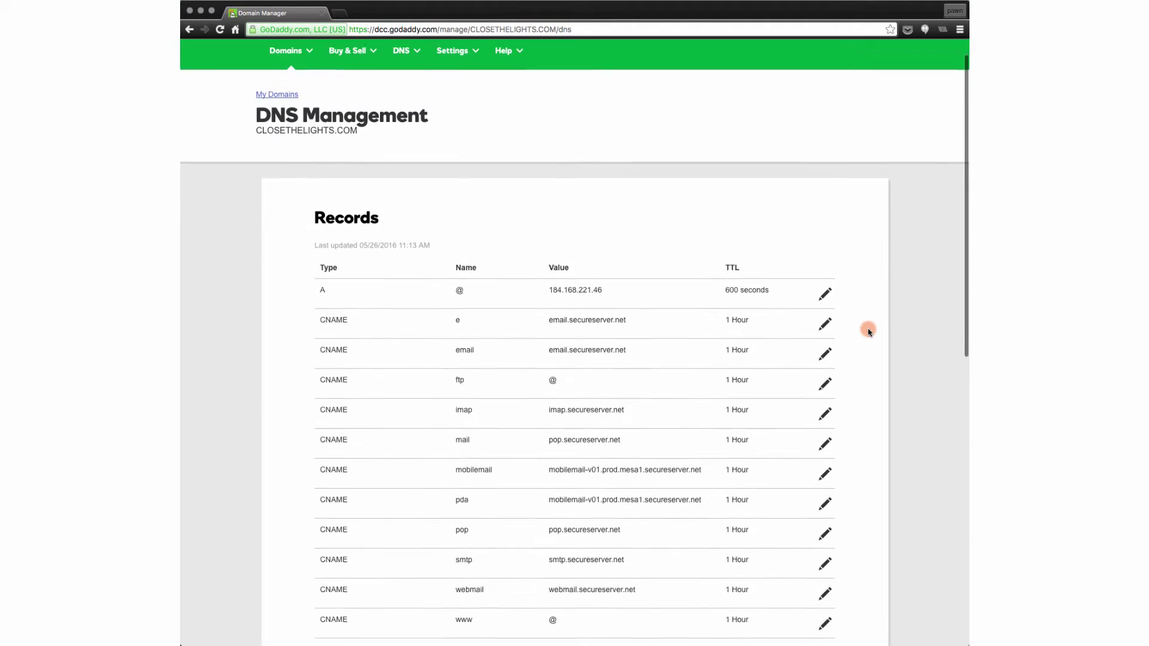
scroll(868, 329, down, 4)
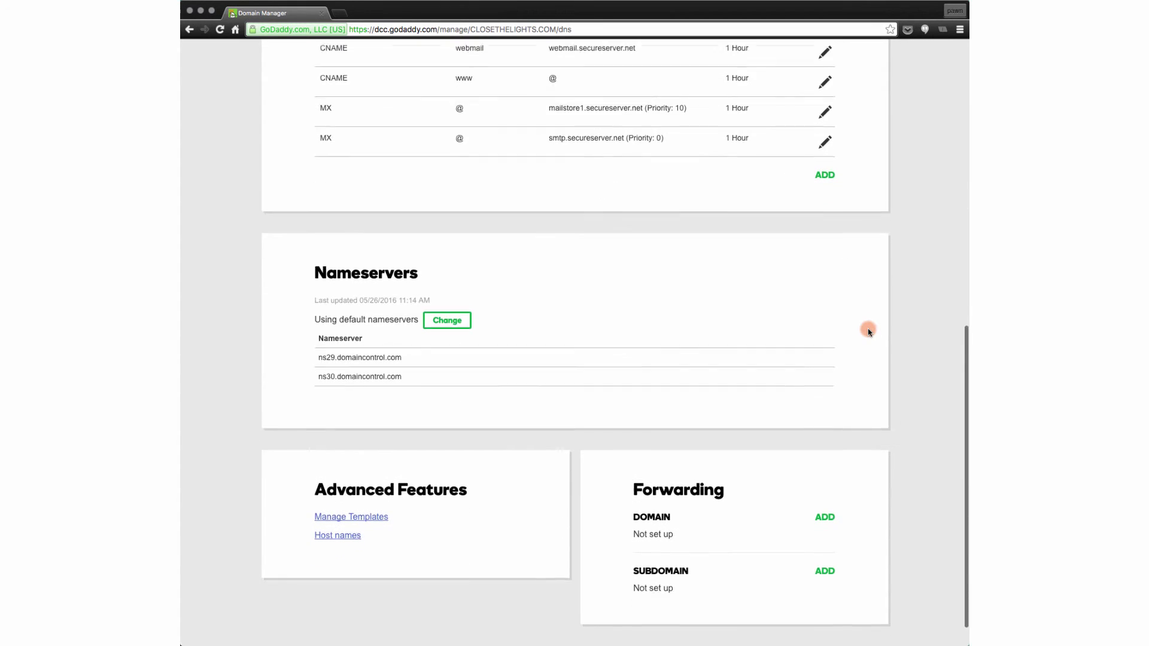
scroll(868, 328, up, 3)
scroll(868, 329, up, 7)
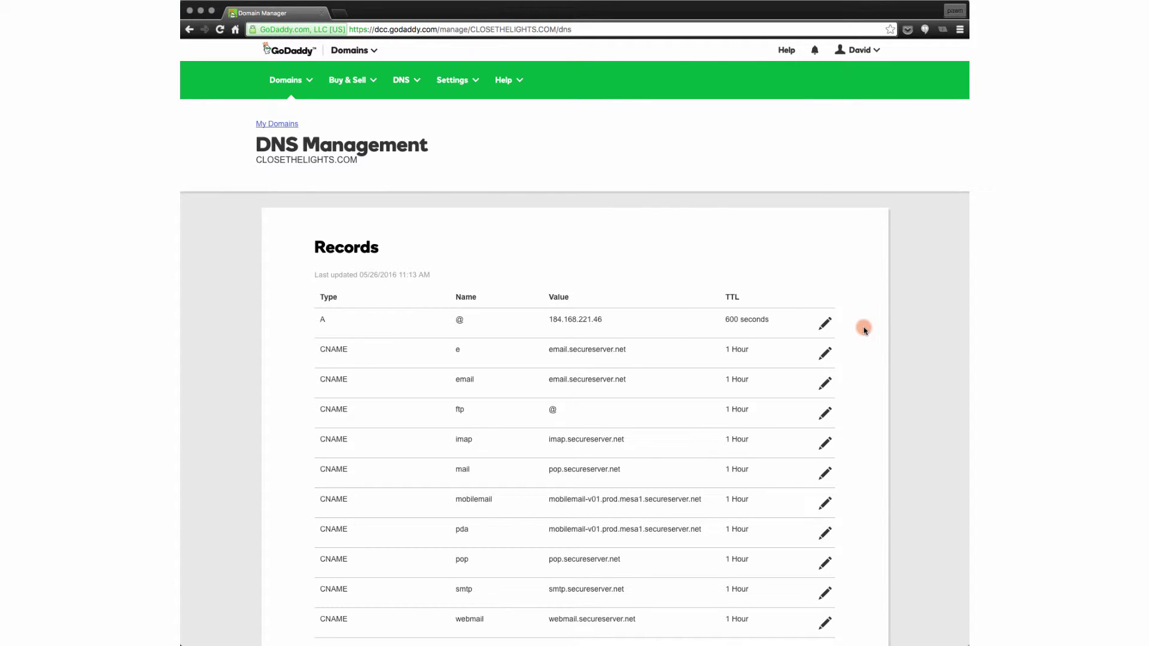
Point the A record for host @ to 64.62.247.41 and save it
click(825, 324)
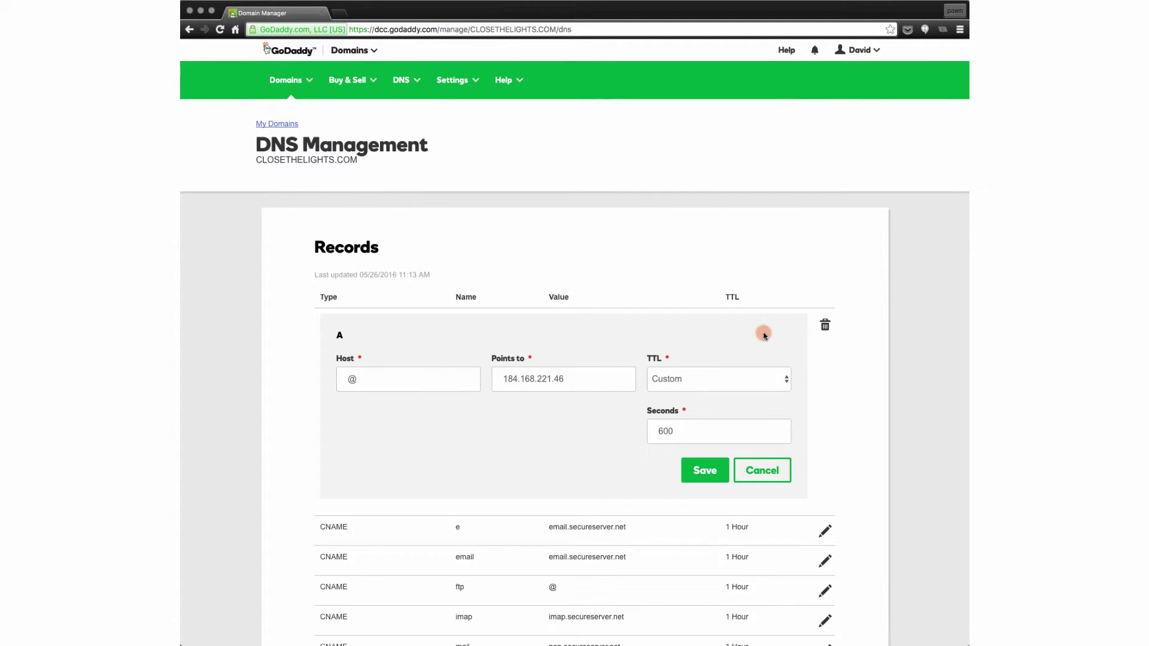
click(547, 380)
double_click(549, 381)
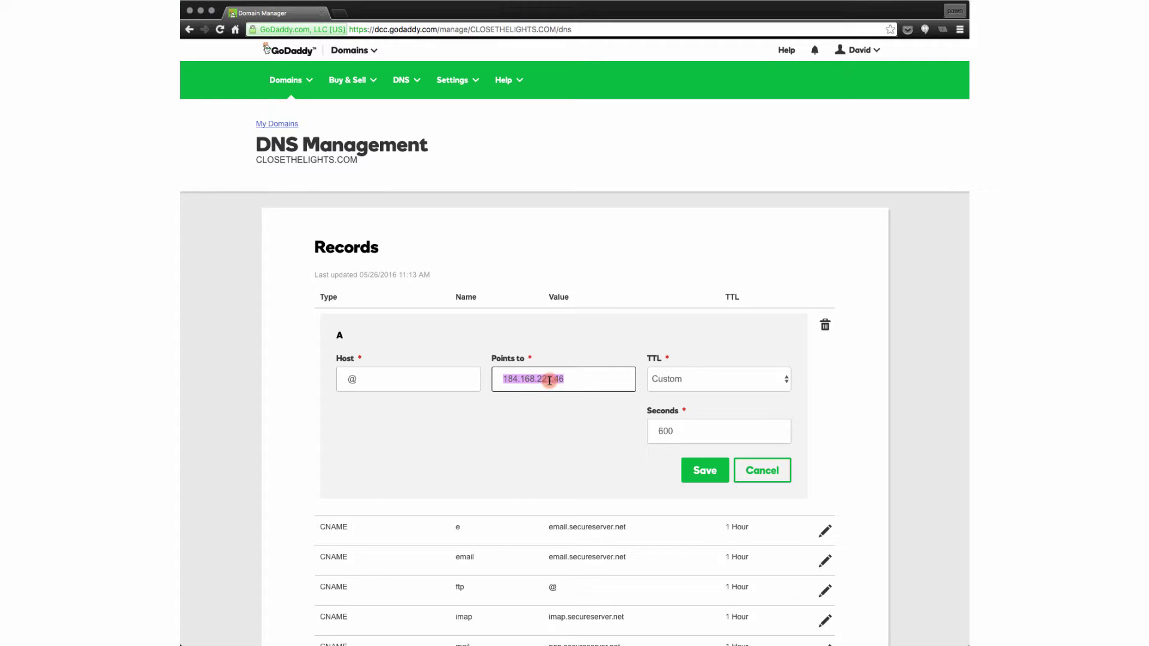
text(6)
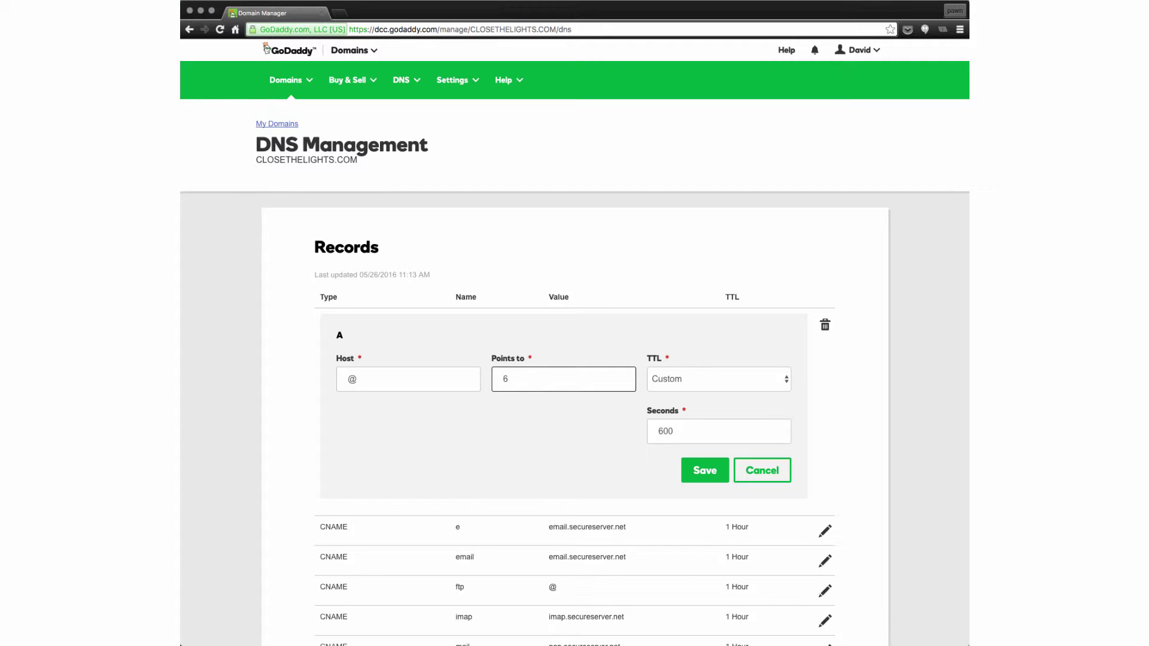
text(4.62.247.41)
click(704, 472)
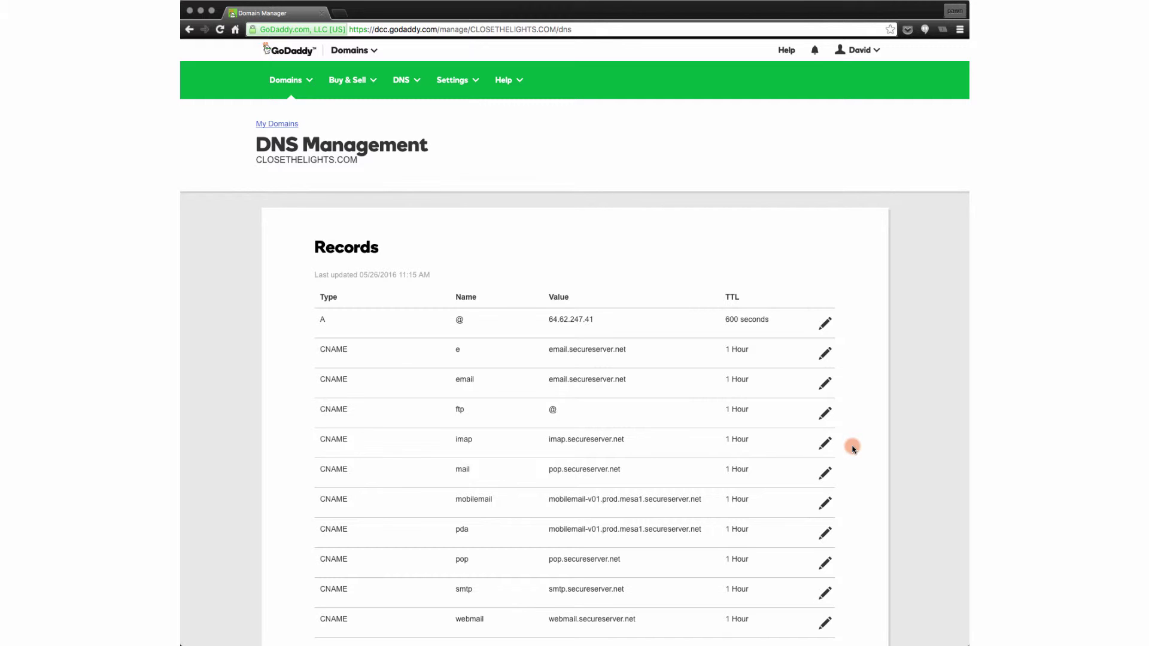
Point the www CNAME record to agency5.livebooks.com and save it
scroll(853, 449, down, 5)
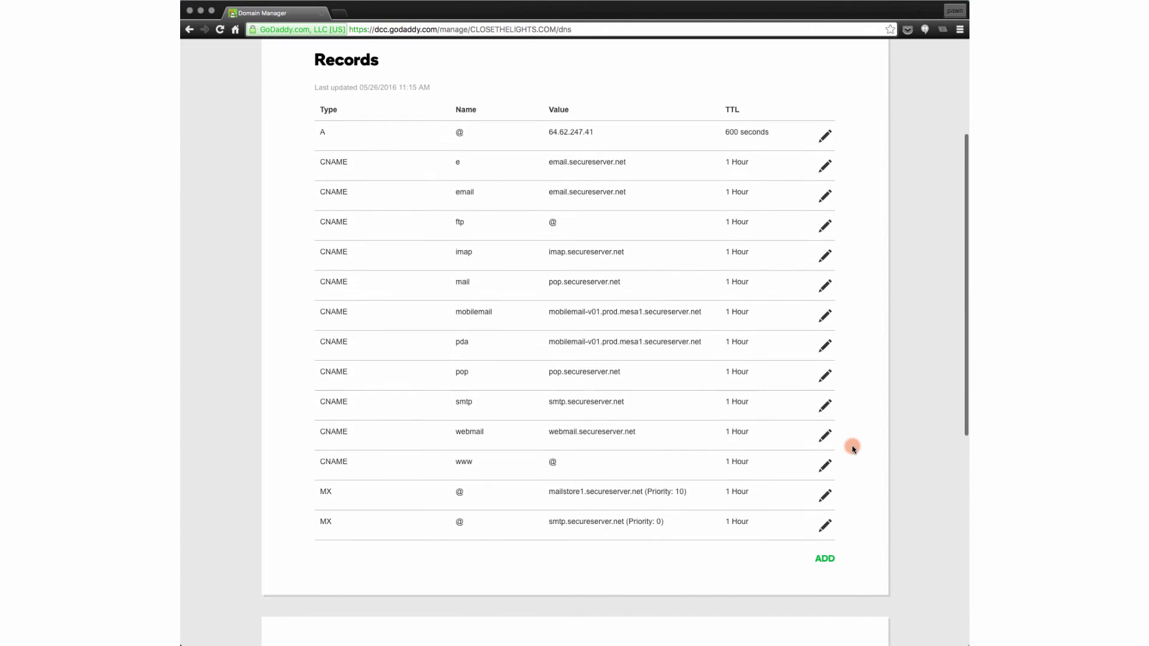
scroll(853, 448, up, 1)
scroll(853, 449, up, 1)
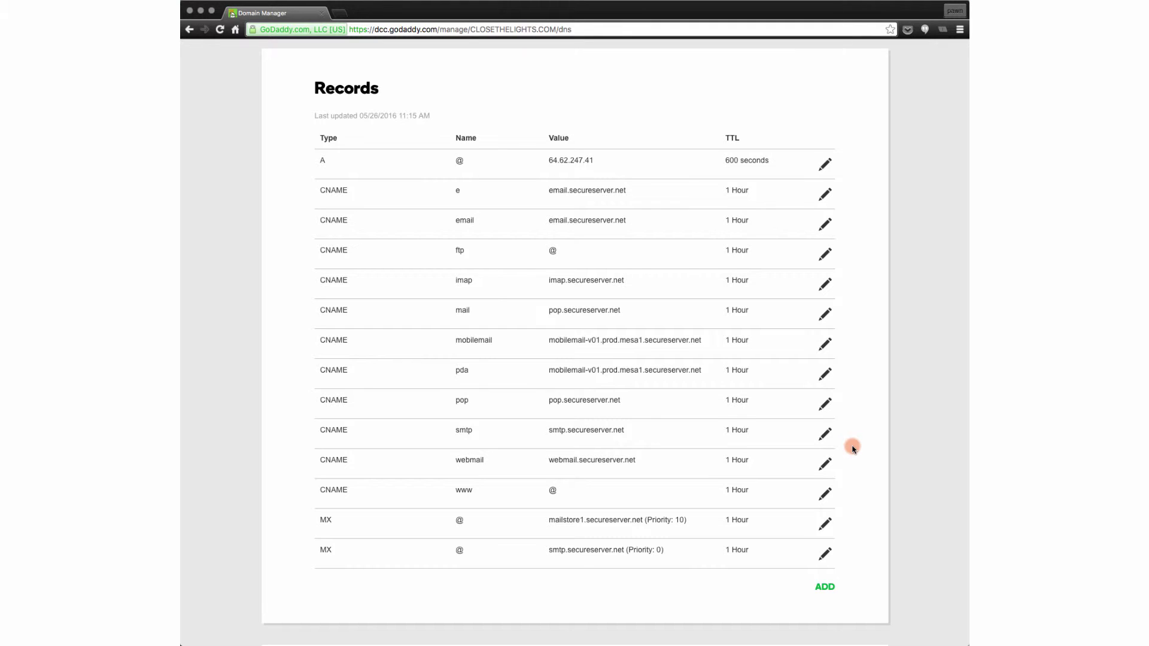
click(826, 495)
click(541, 544)
text(agenc)
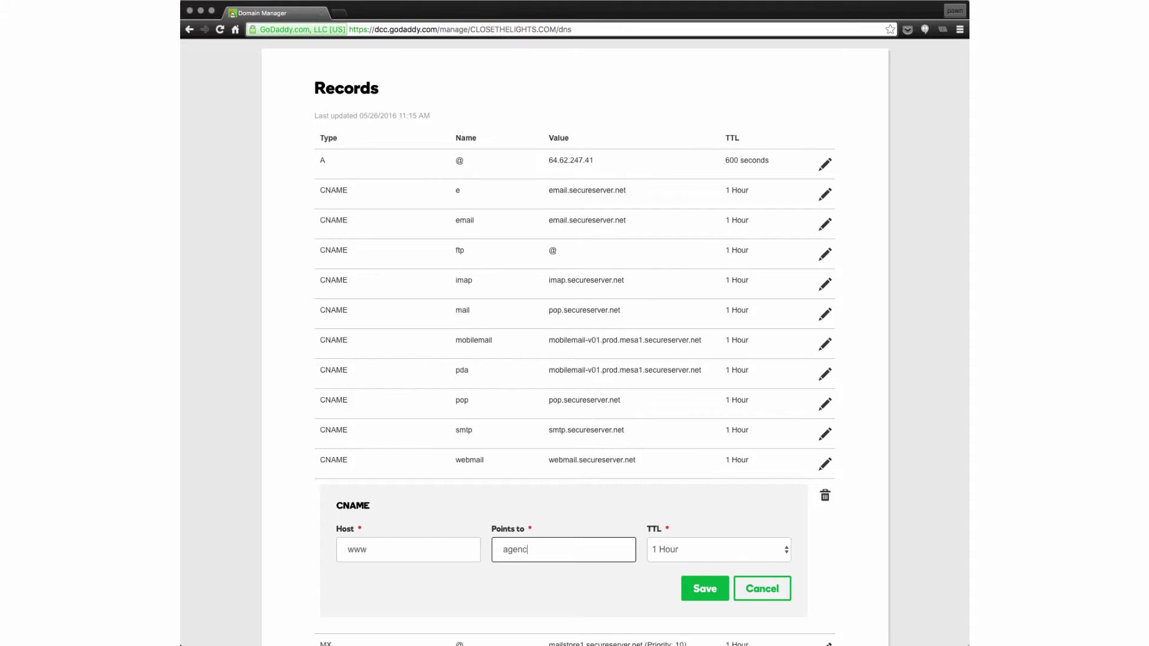
text(y5.livebooks.com)
click(698, 588)
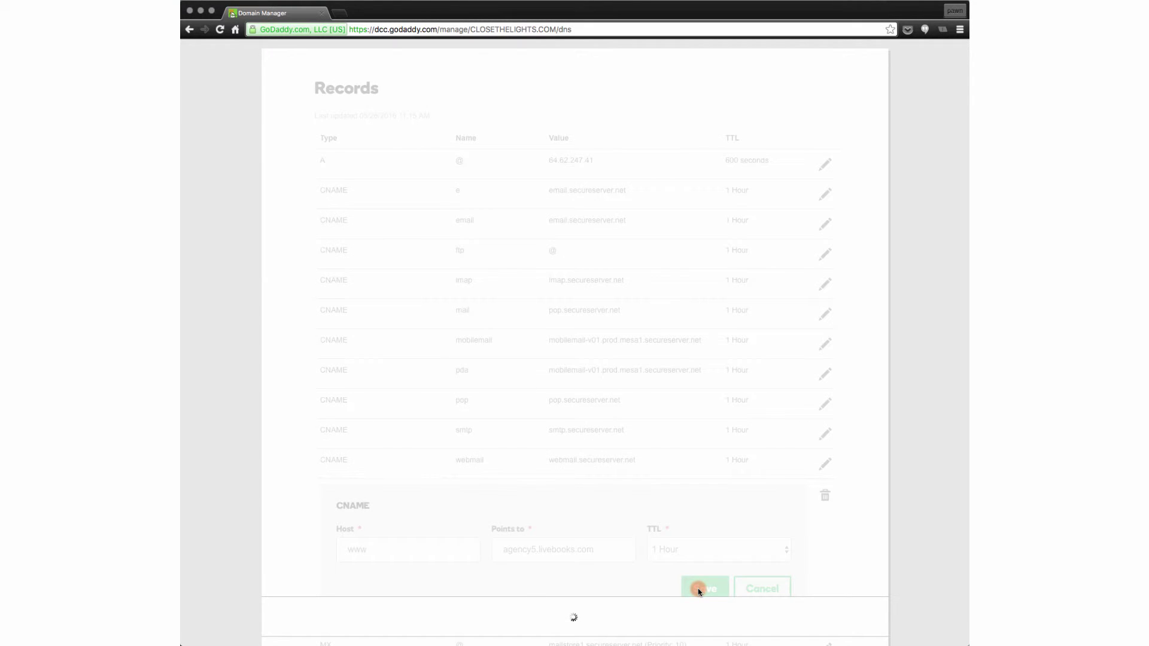
Add and save a CNAME record with host blog pointing to blog6.livebooks.com
scroll(698, 589, down, 2)
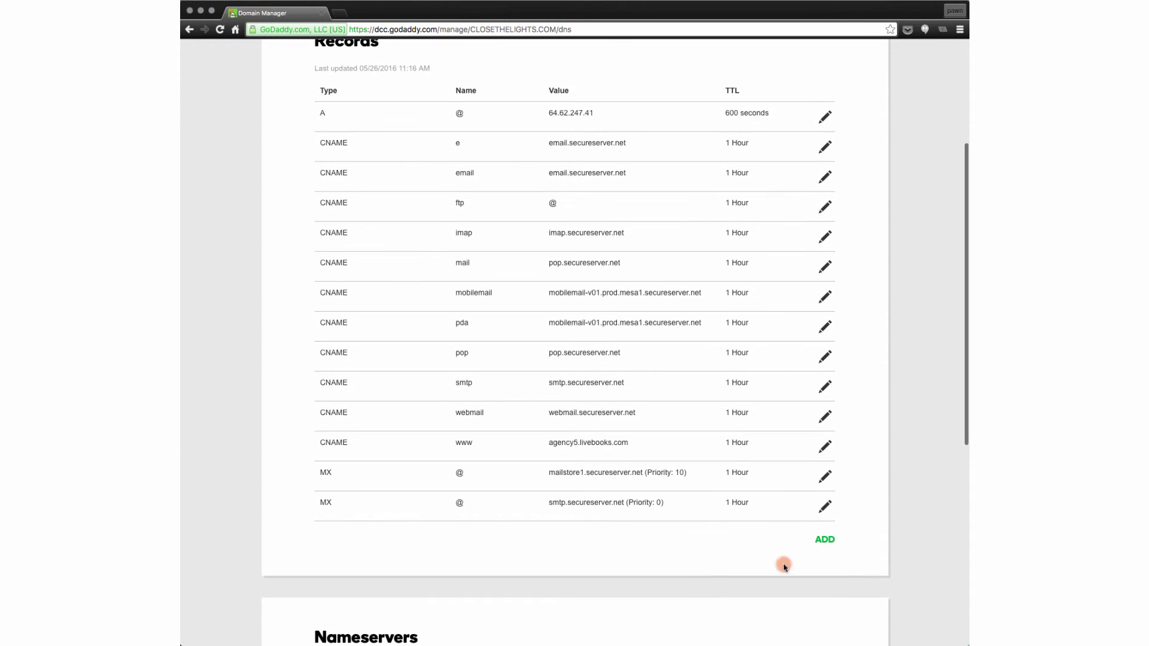
click(825, 542)
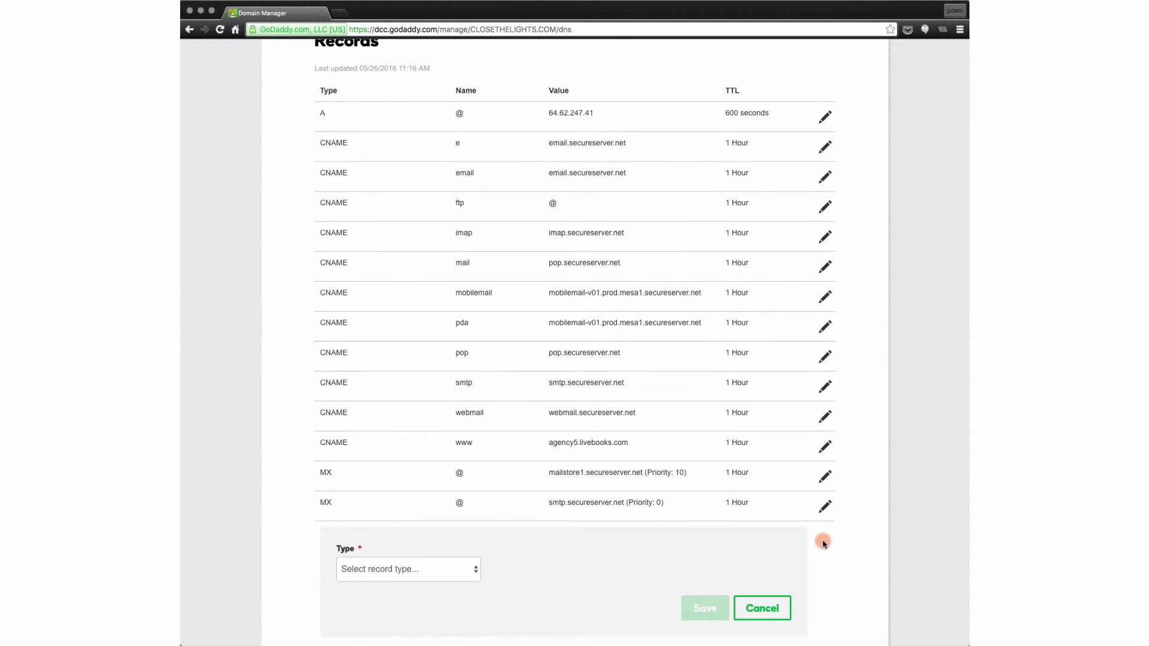
click(423, 570)
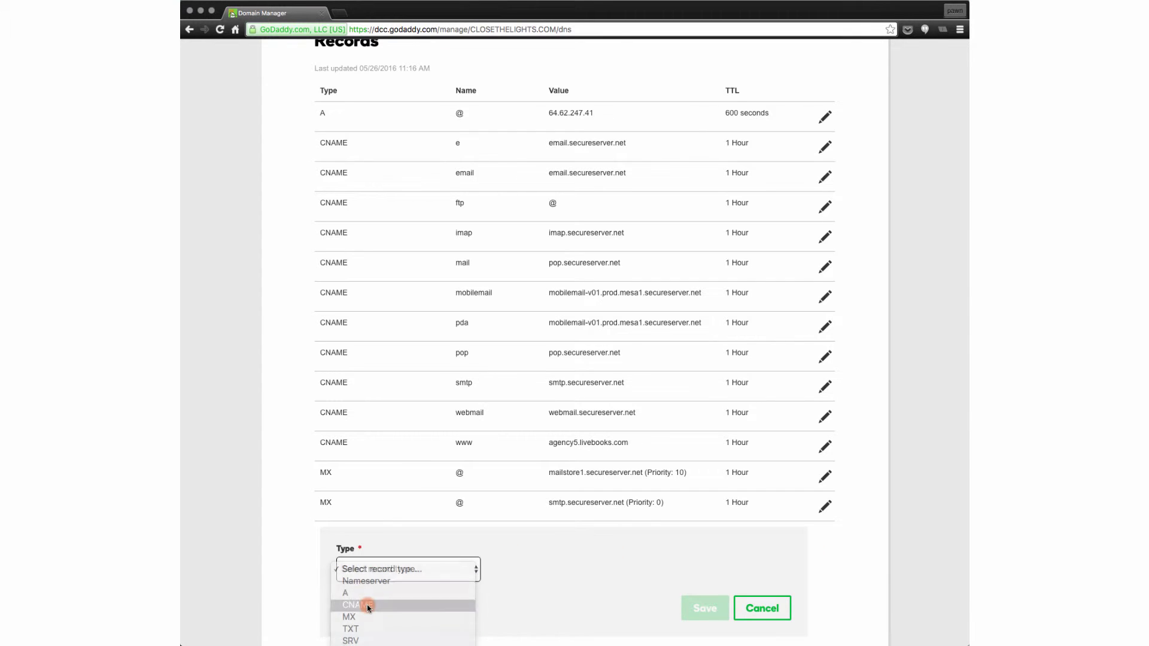
click(395, 606)
click(526, 569)
text(blog)
click(718, 569)
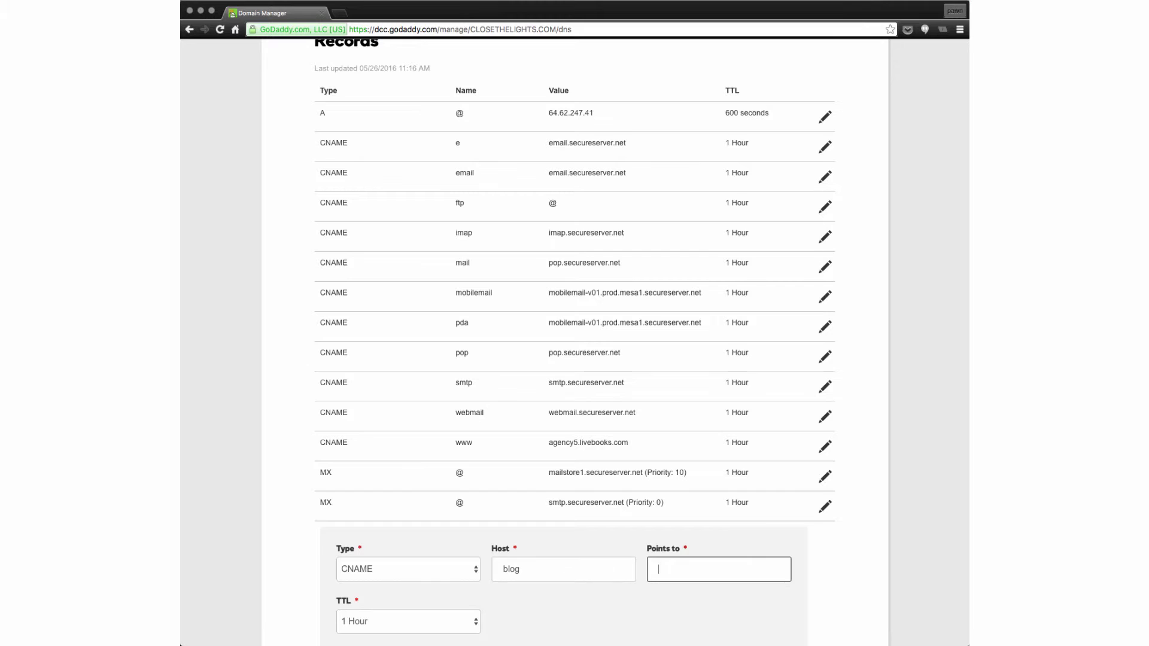
text(blog6.livebooks.com)
click(531, 568)
scroll(531, 568, down, 3)
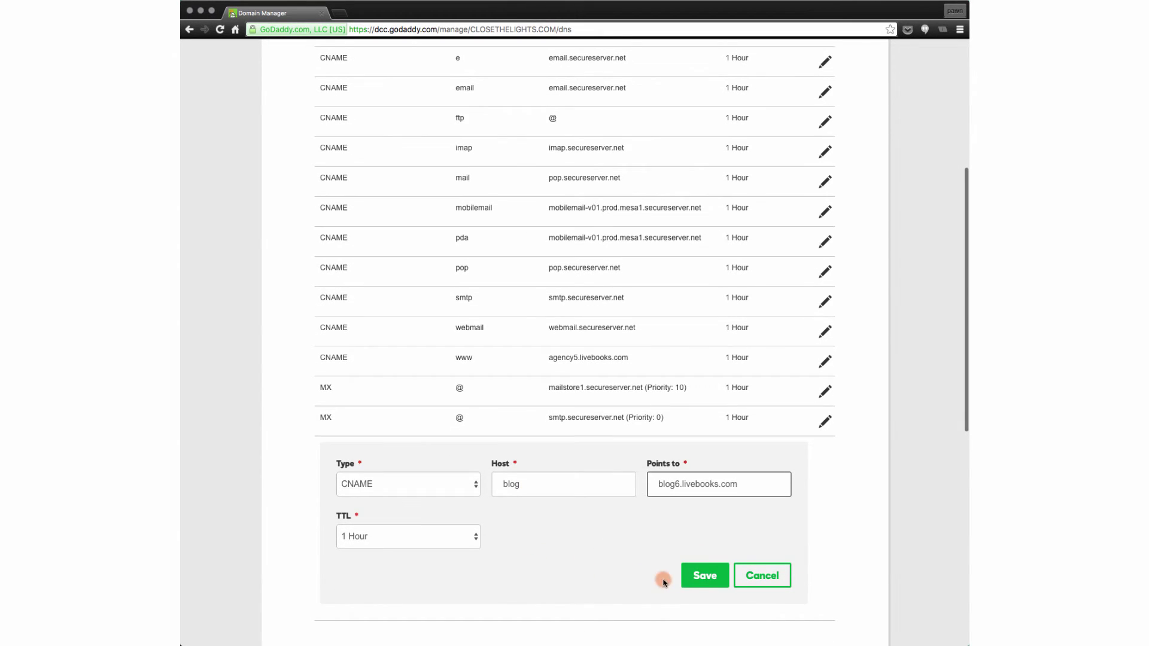
click(698, 577)
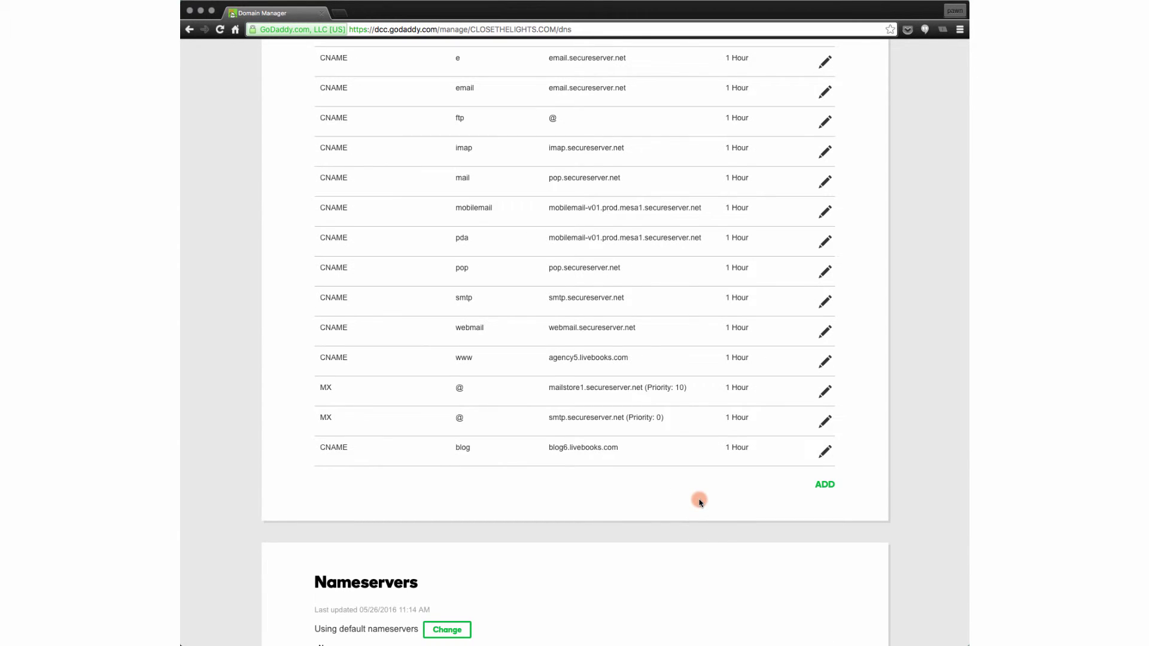
Point the mailstore1.secureserver.net MX record to mx.zoho.com with priority 10 and save it
scroll(700, 501, up, 3)
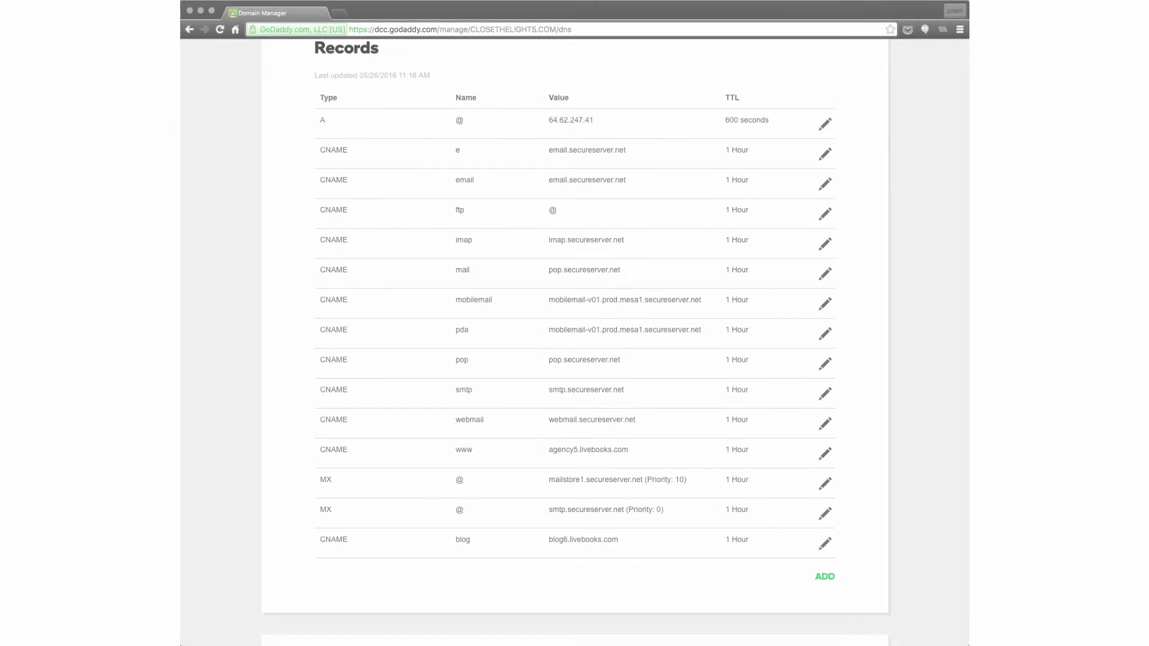
click(825, 484)
click(567, 546)
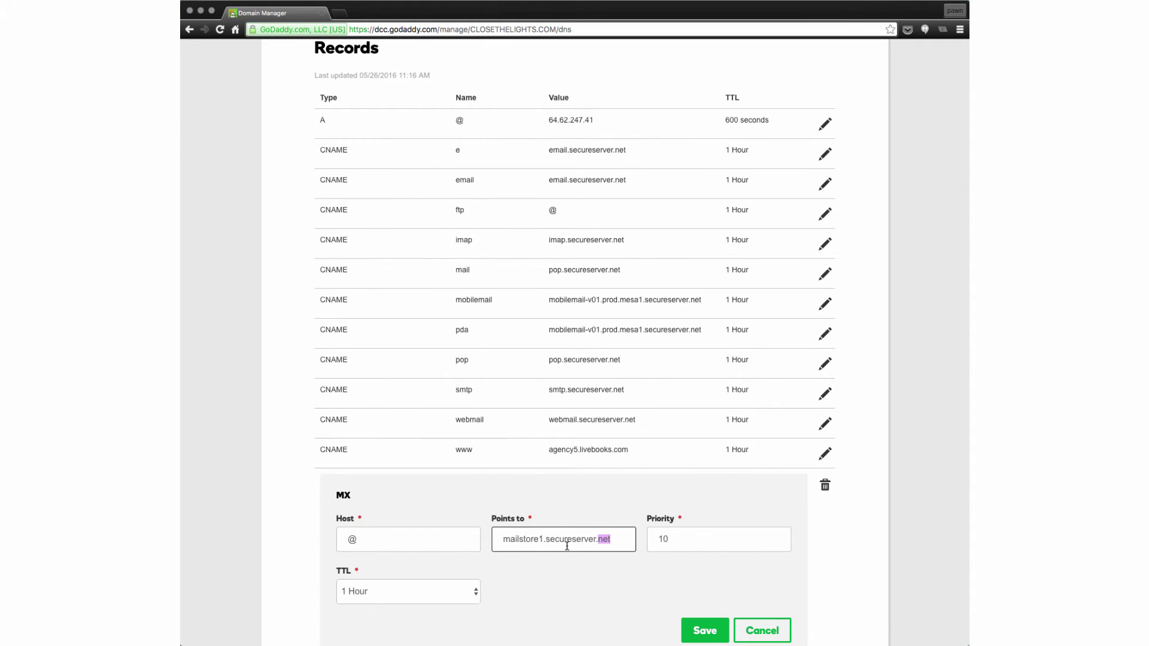
triple_click(567, 546)
text(mx.zoho.com)
double_click(672, 535)
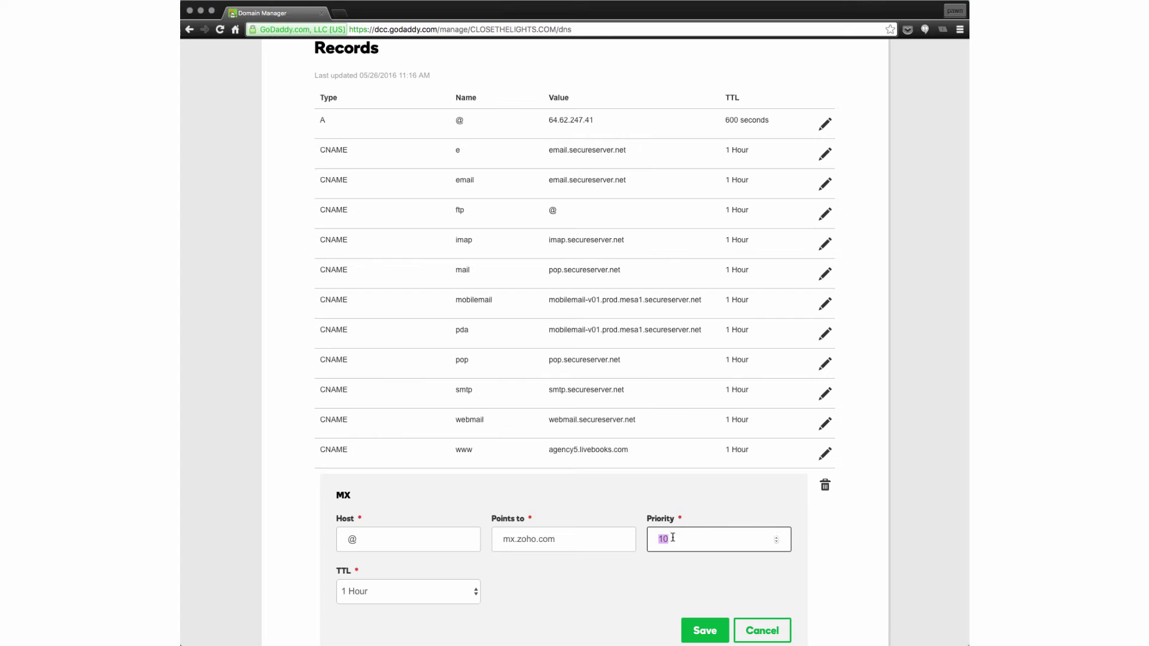
click(708, 630)
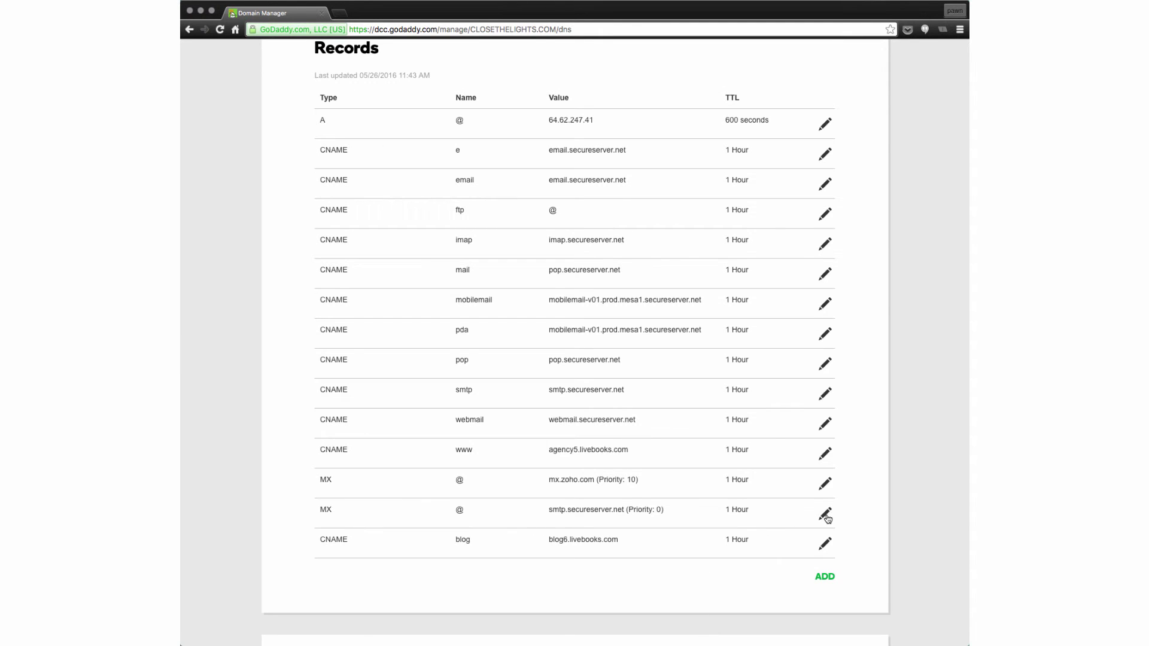
Point the smtp.secureserver.net MX record to mx2.zoho.com, set its priority to 20 and save it
click(826, 516)
double_click(576, 570)
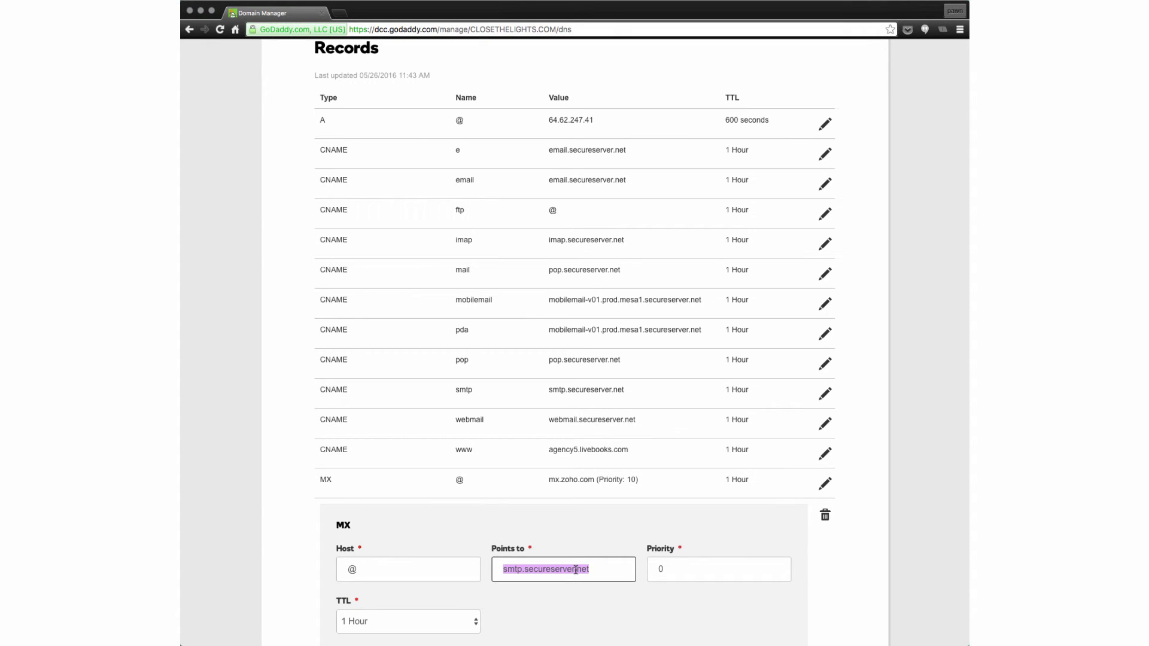
text(mx2)
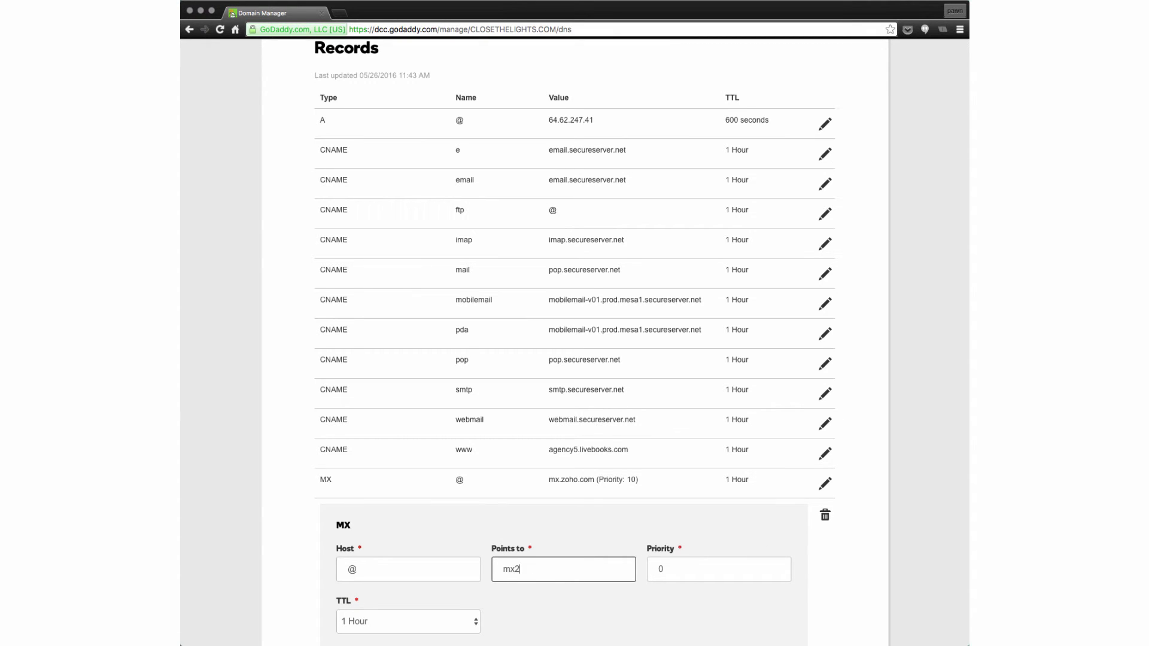
text(.zoho.com)
key(Tab)
text(20)
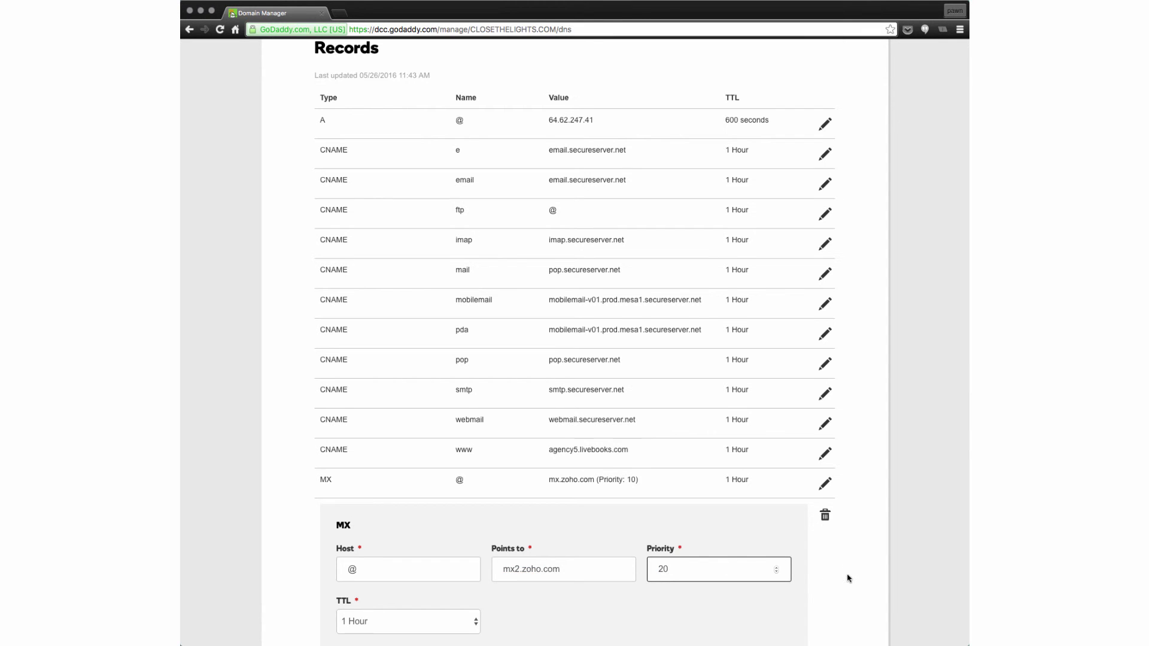
scroll(849, 577, down, 4)
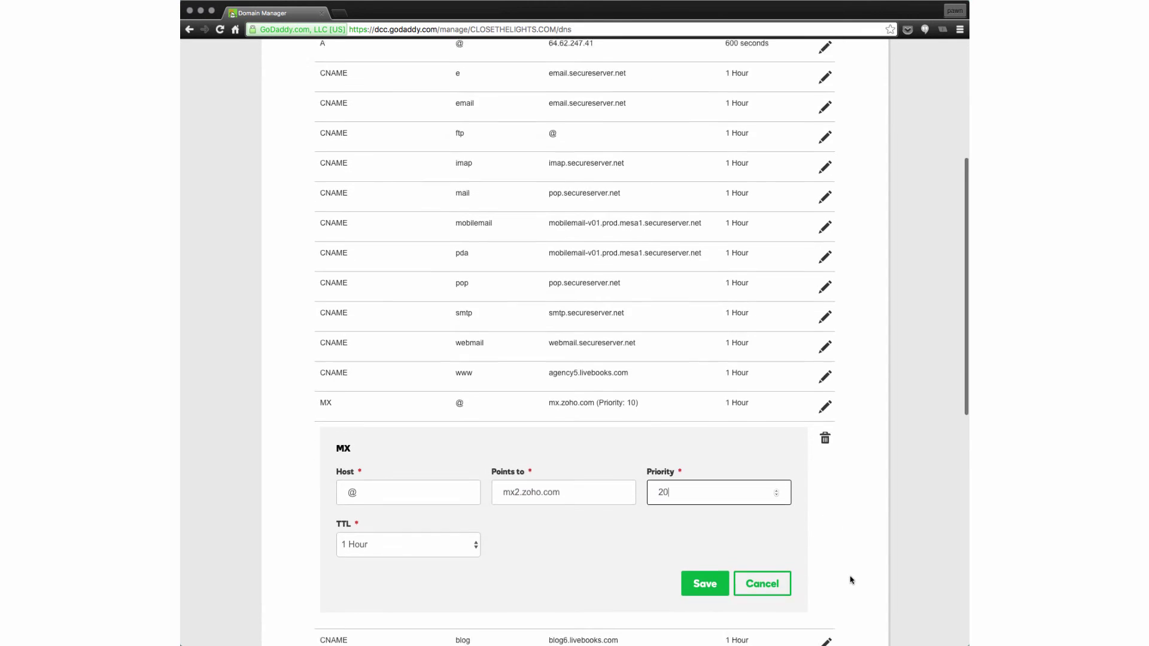
click(705, 556)
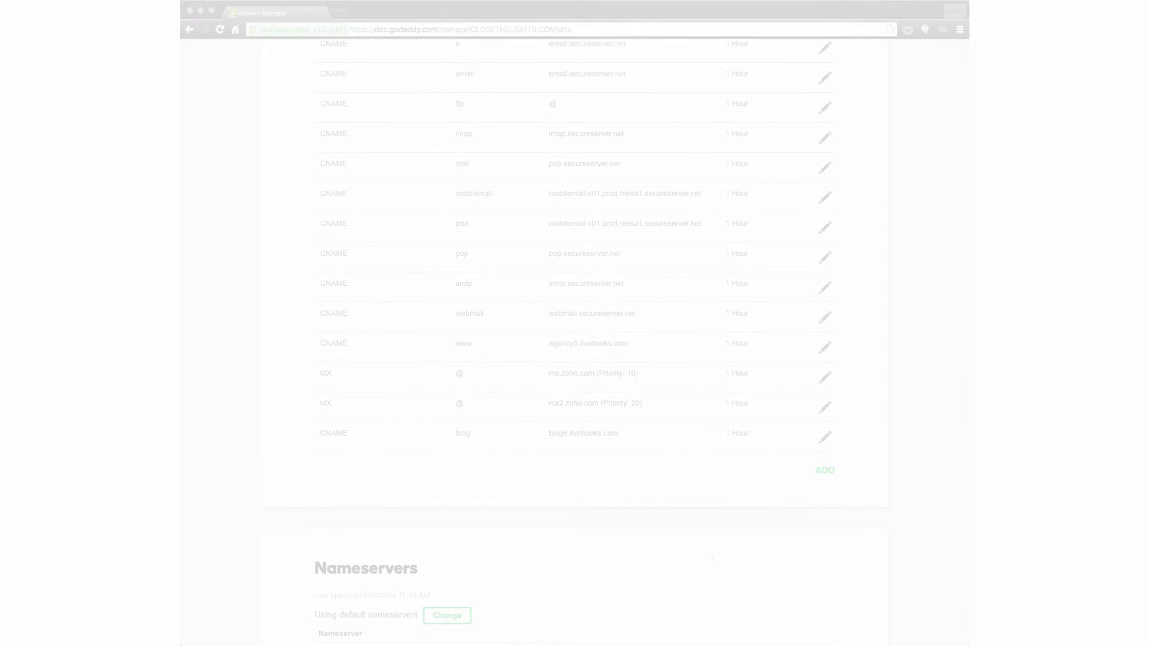